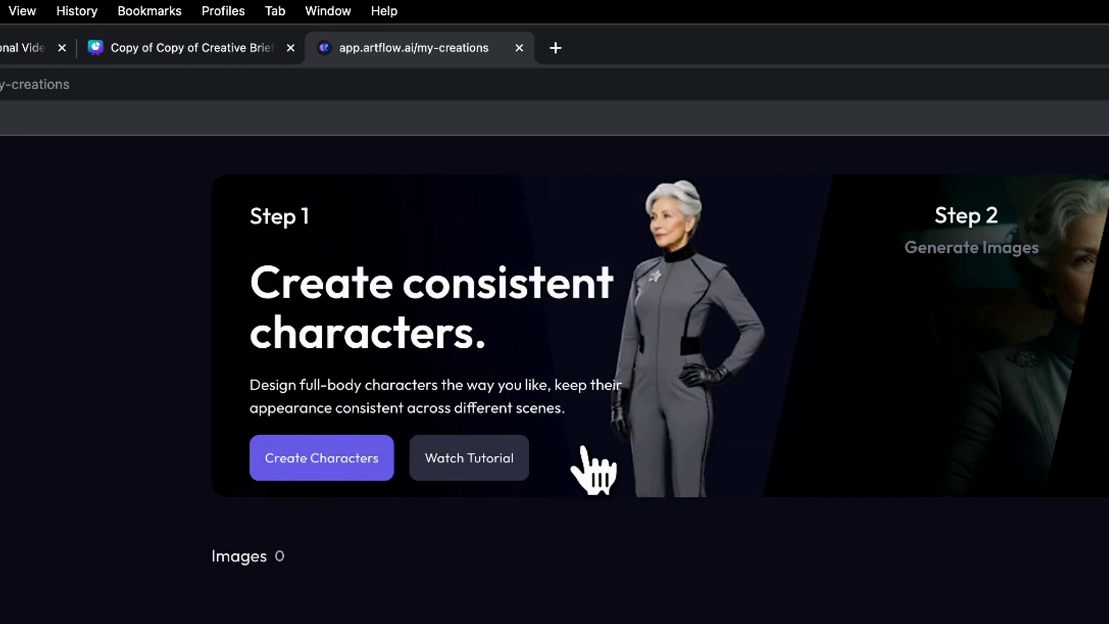
- Open the Character Builder Actors page from the Step 1 banner on My Creations
click(960, 315)
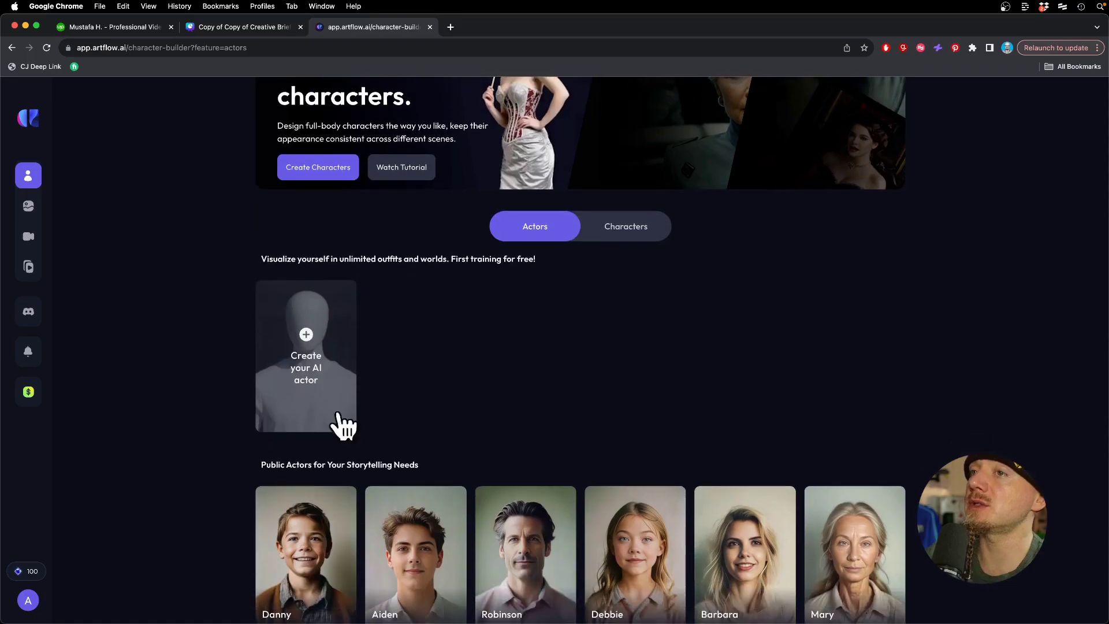
scroll(308, 377, down, 3)
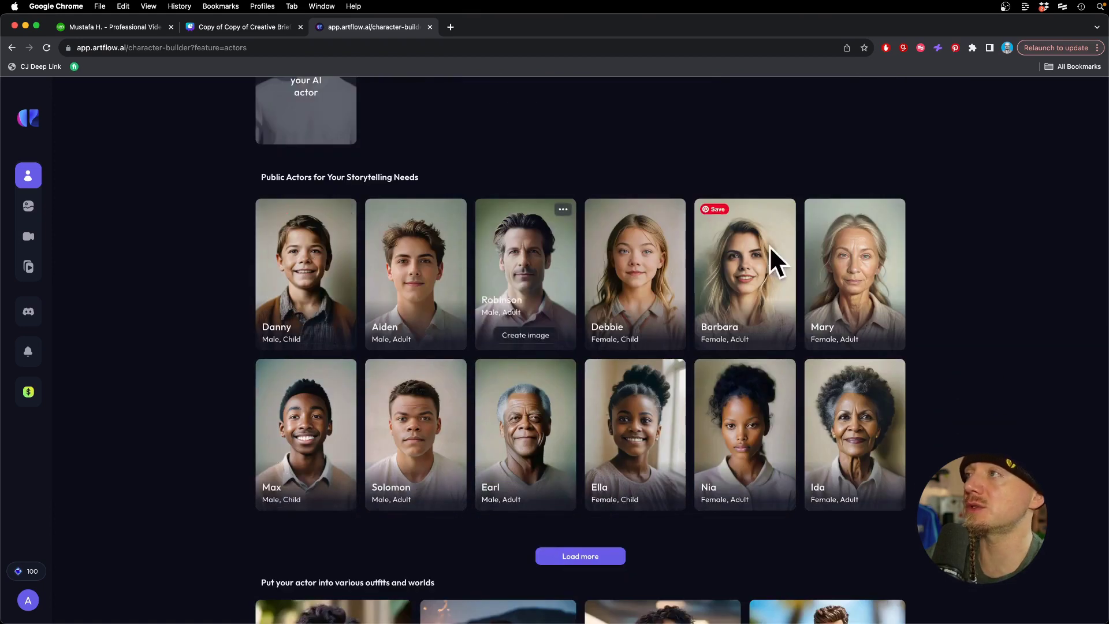
scroll(640, 464, down, 3)
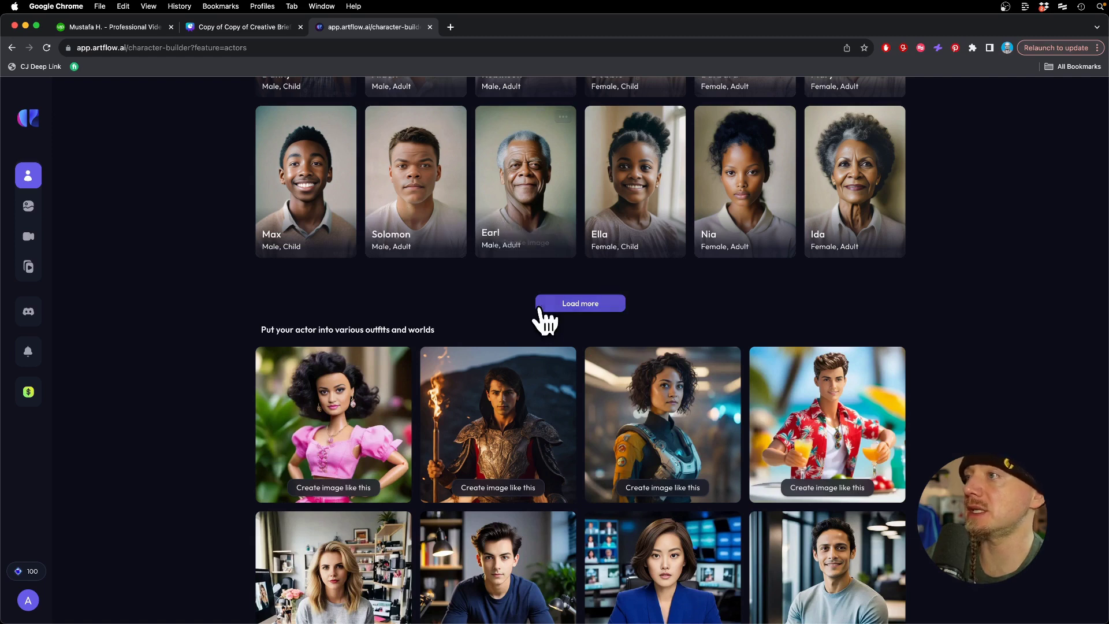
scroll(541, 318, down, 1)
scroll(992, 402, down, 1)
scroll(948, 378, down, 1)
scroll(507, 365, up, 5)
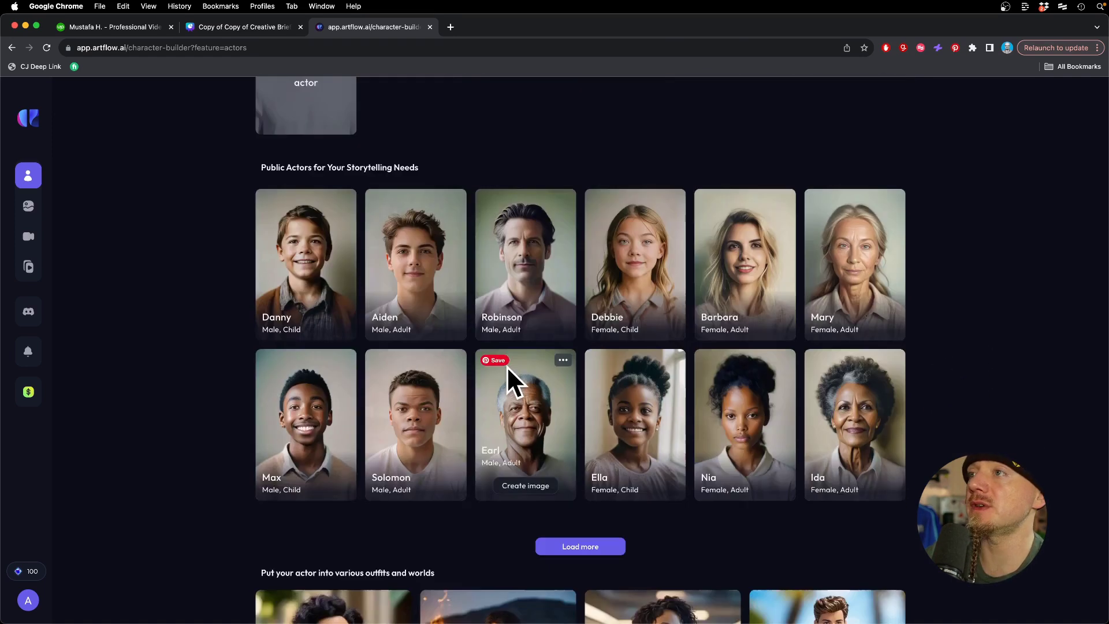
scroll(507, 366, down, 5)
scroll(506, 367, up, 3)
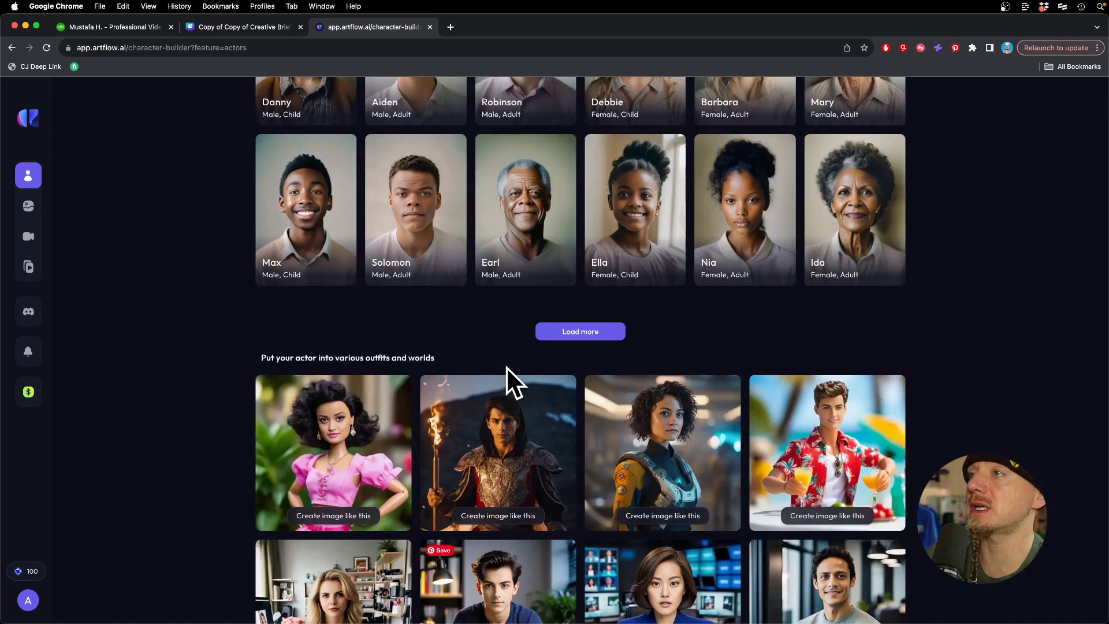
scroll(507, 367, up, 5)
- Start a new custom actor from the 'Create your AI actor' card
click(331, 386)
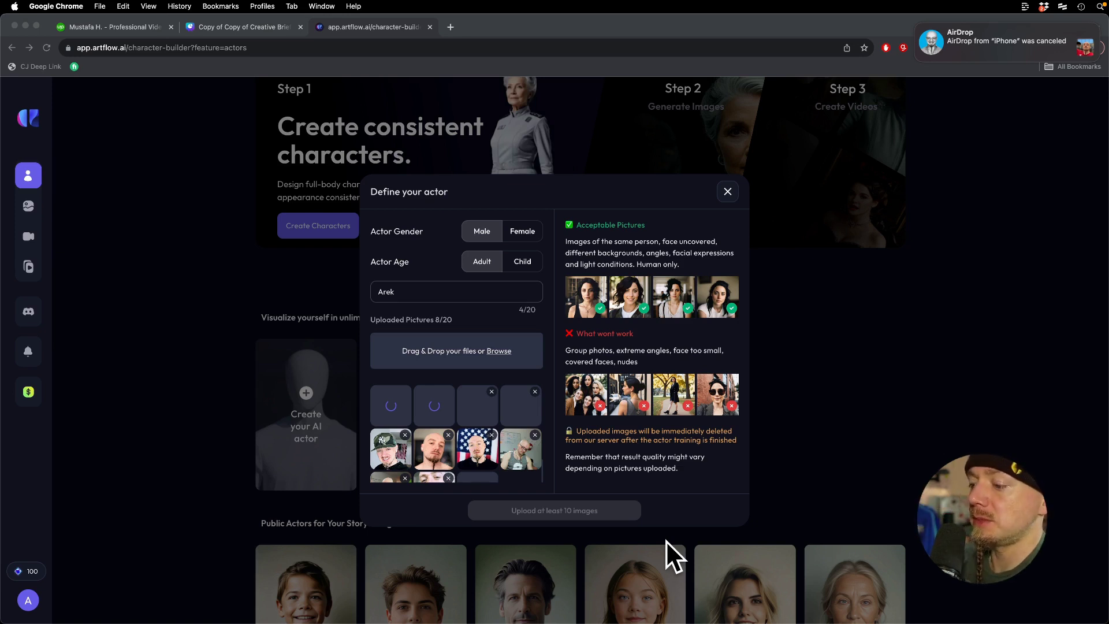
- Submit the male adult actor 'Arek' with uploaded face photos for training
click(666, 540)
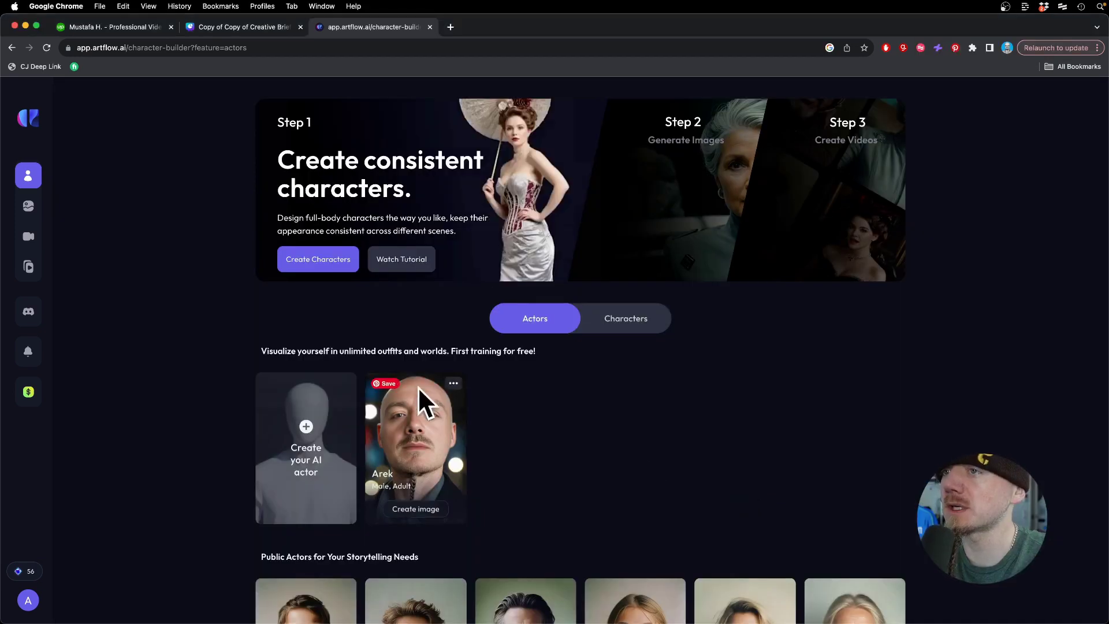
scroll(434, 470, down, 1)
scroll(434, 470, down, 3)
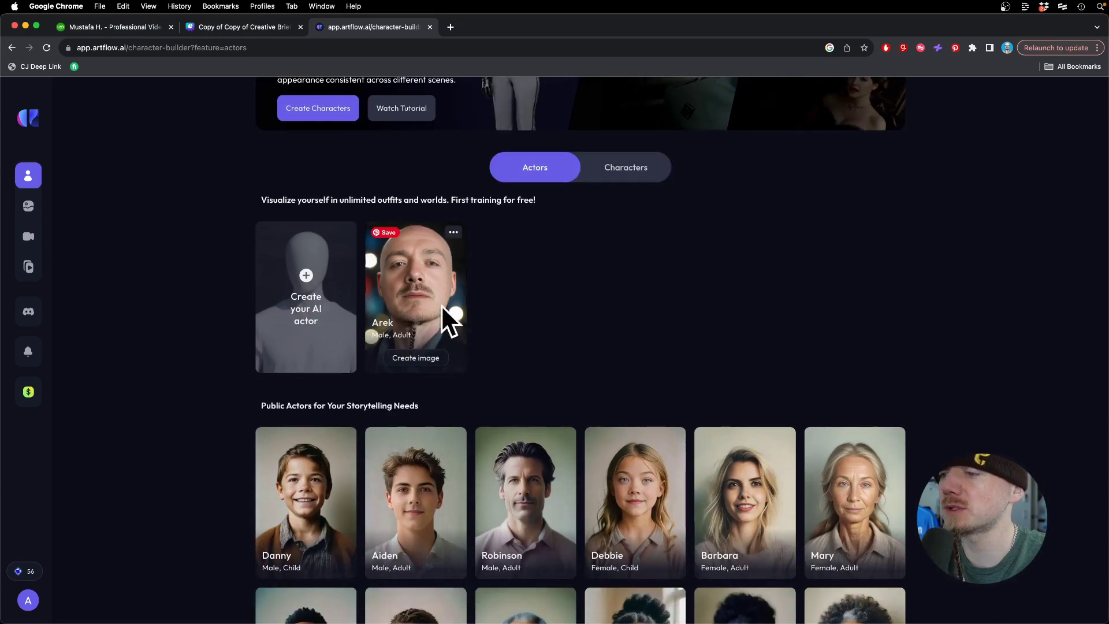
scroll(419, 297, down, 2)
scroll(420, 297, down, 1)
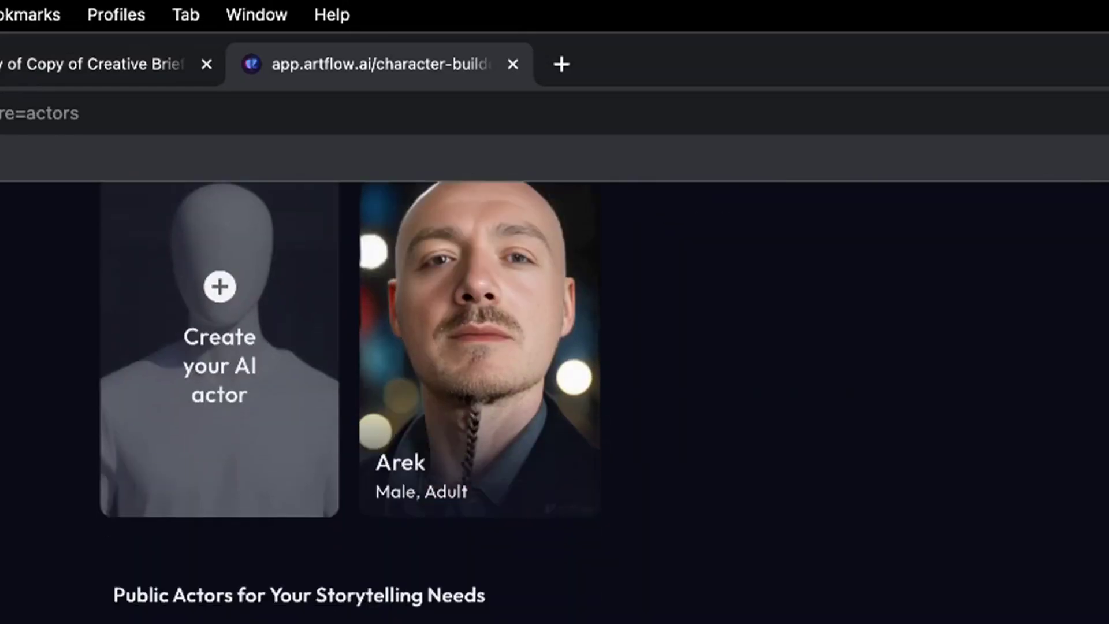
scroll(279, 498, down, 10)
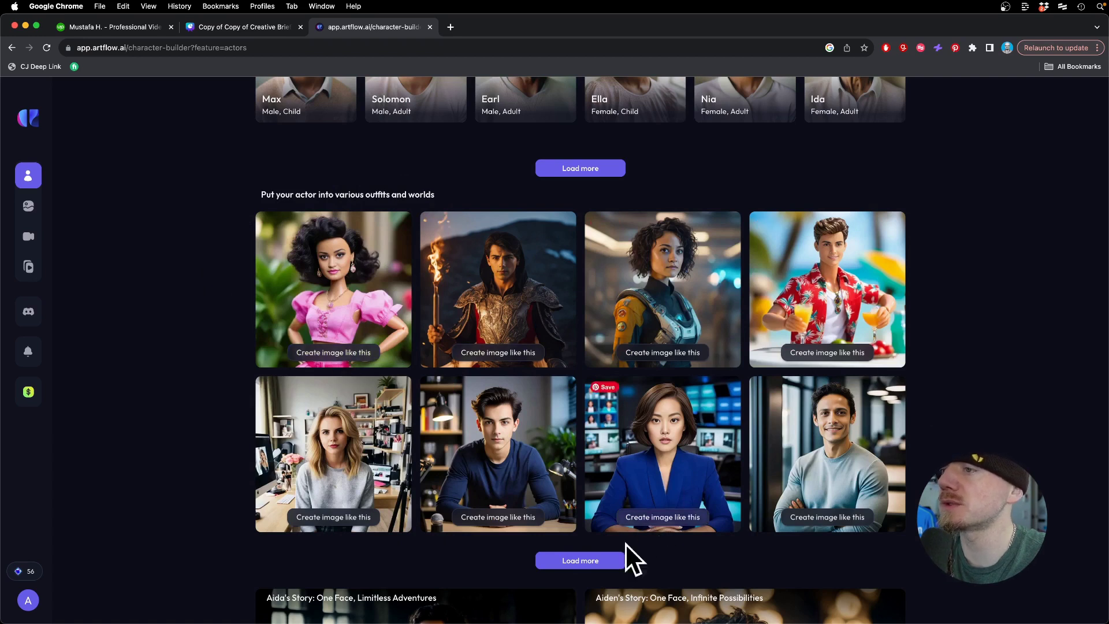
- Load more outfit and world example scenes, then bring up the Image Studio creations gallery
click(601, 566)
scroll(590, 564, down, 10)
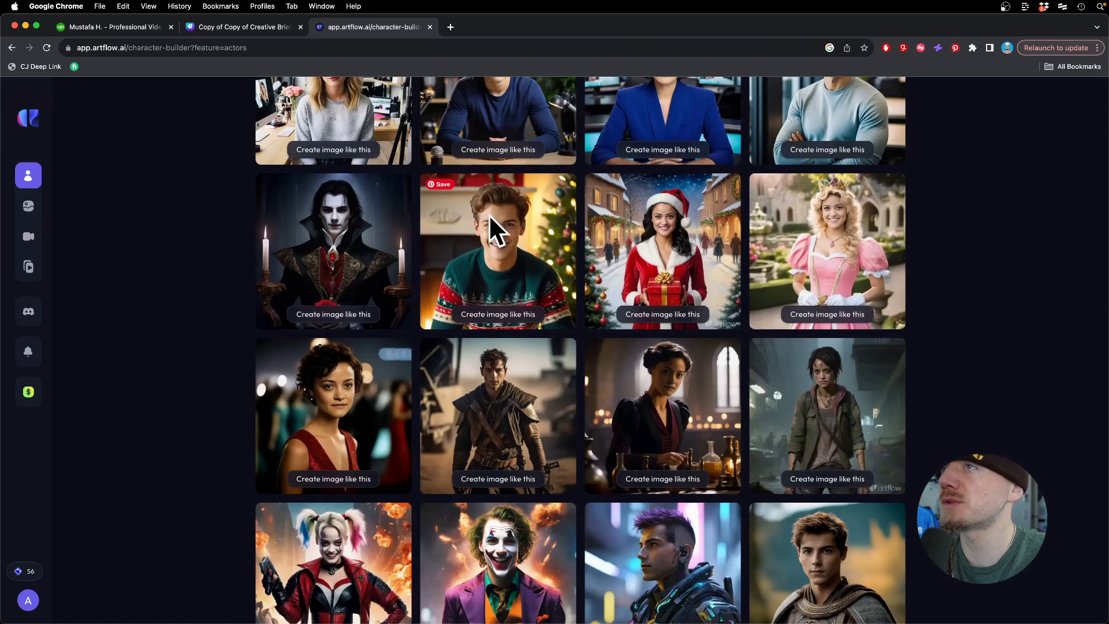
scroll(577, 470, down, 5)
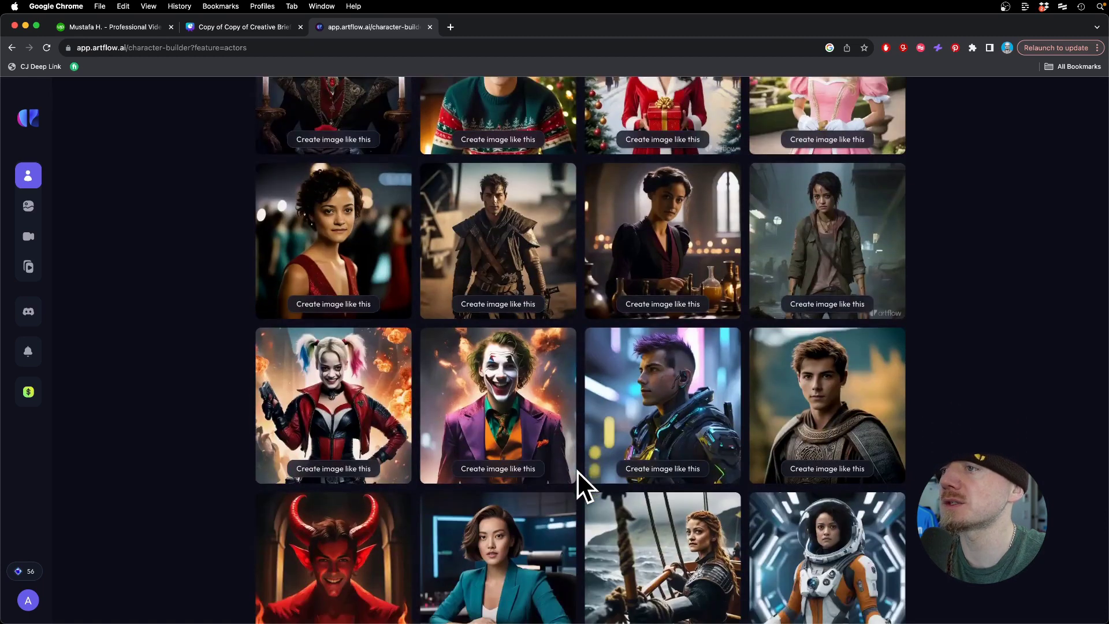
scroll(304, 373, up, 3)
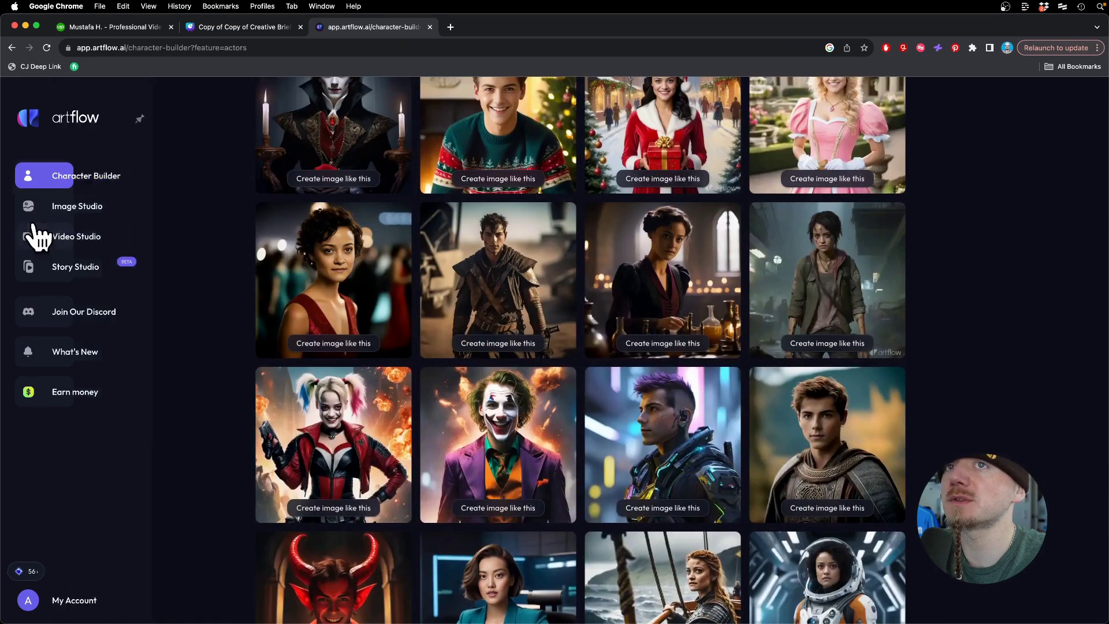
click(84, 212)
scroll(617, 140, down, 2)
scroll(617, 139, up, 2)
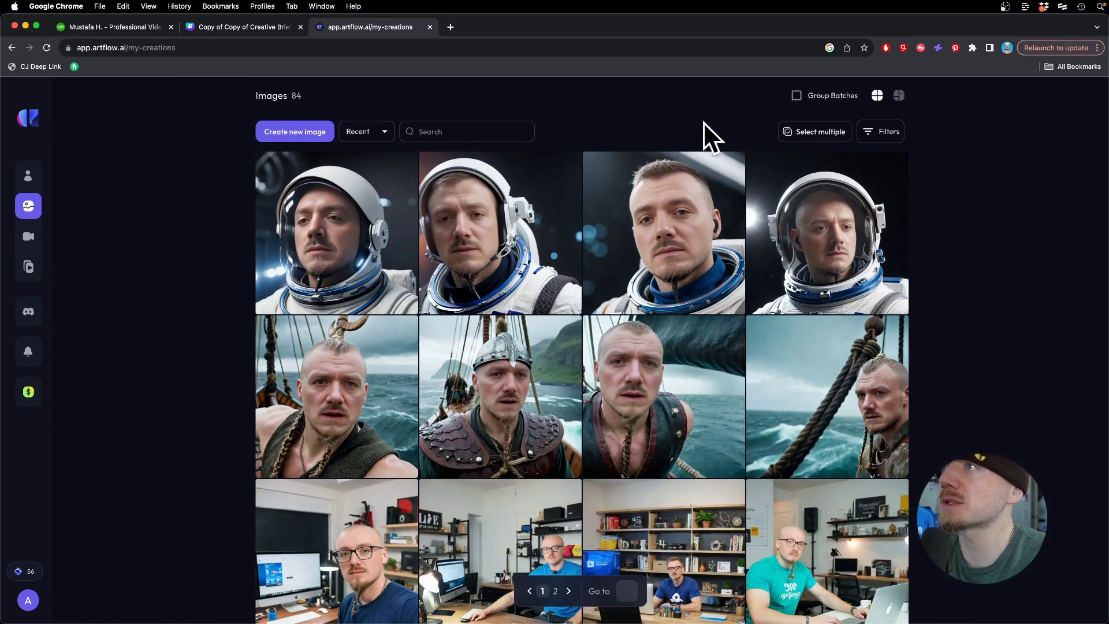
scroll(703, 122, down, 2)
- Review the Viking, city night and graffiti wall creations, then step to the next one
click(546, 297)
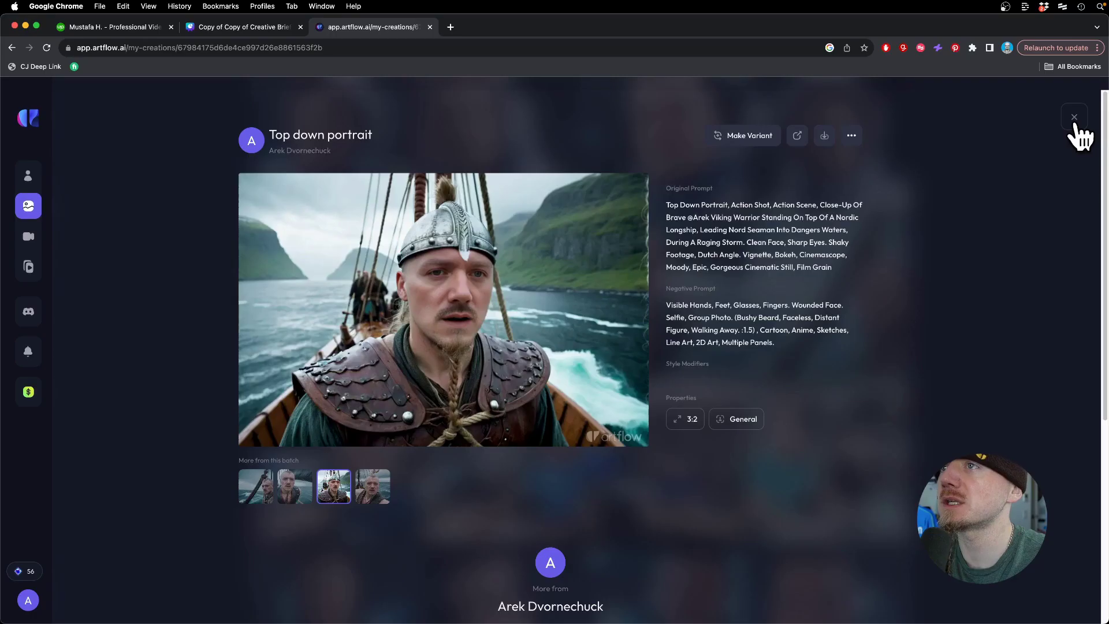
click(1083, 132)
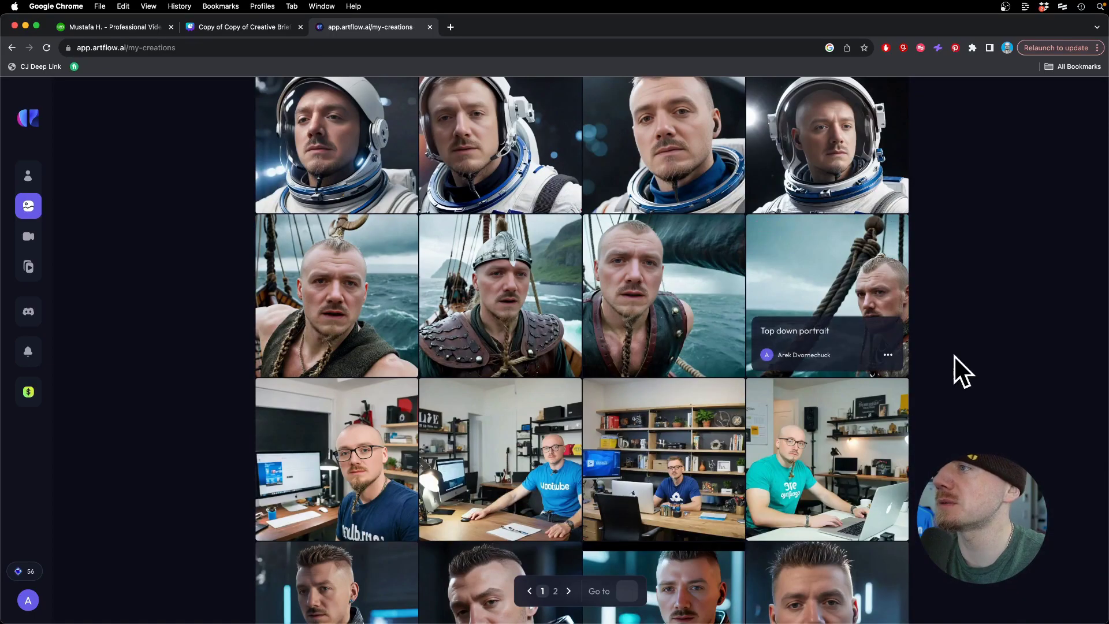
scroll(954, 356, down, 3)
scroll(871, 468, down, 2)
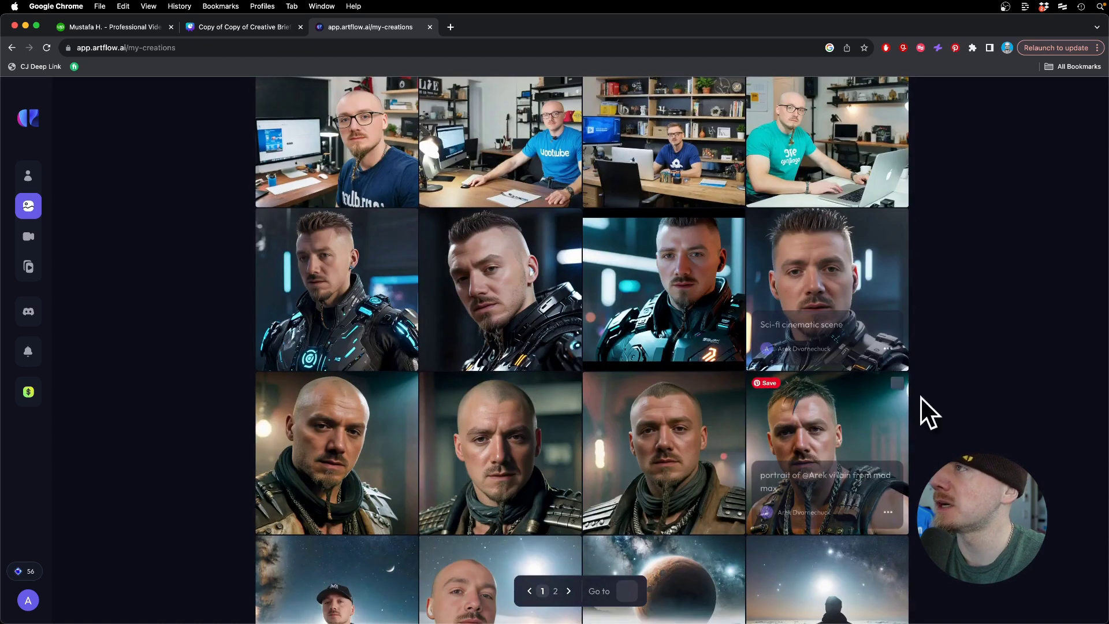
mouse_move(501, 286)
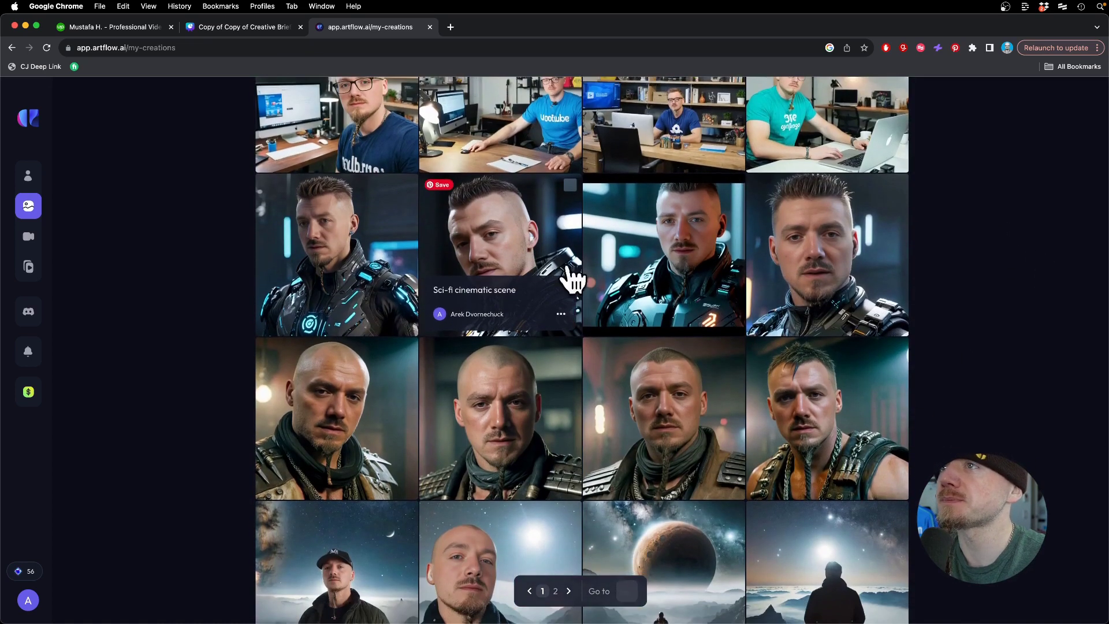
click(564, 277)
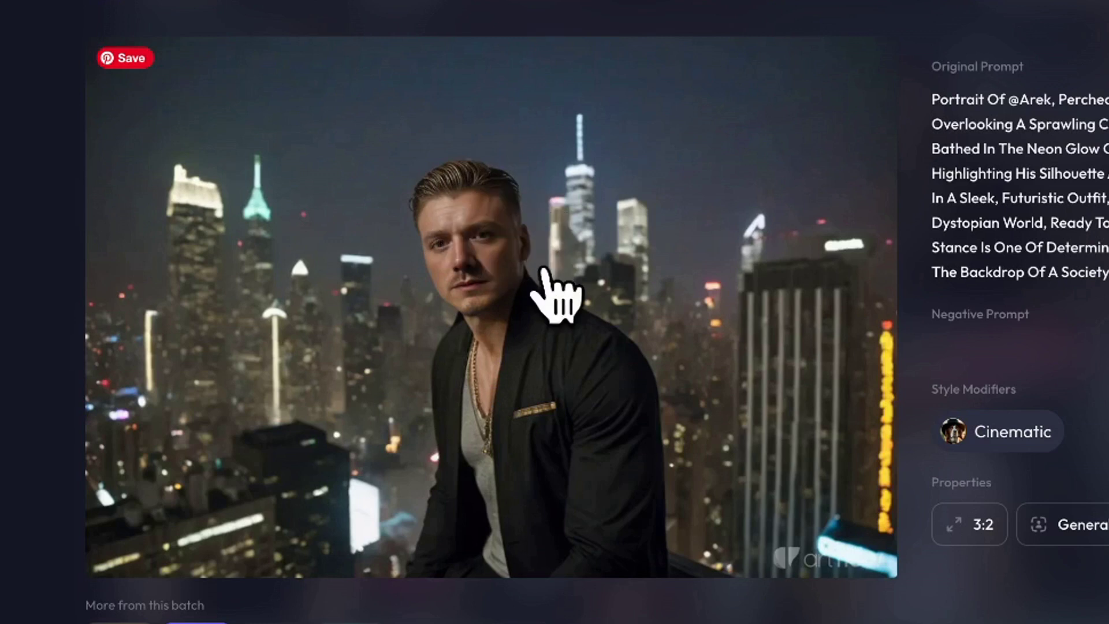
key(Escape)
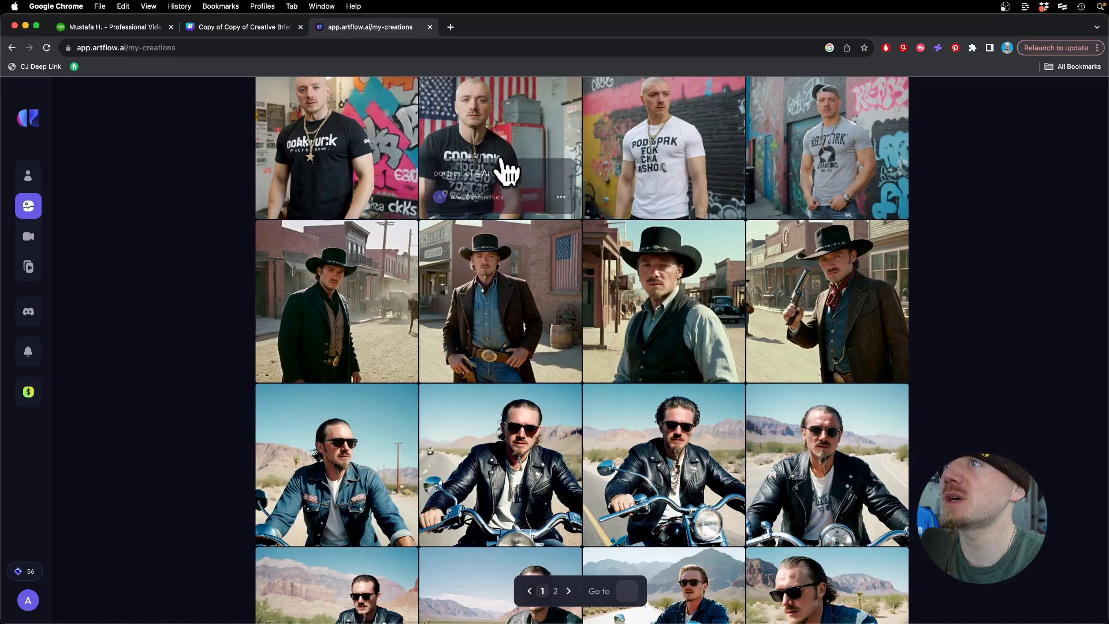
click(503, 165)
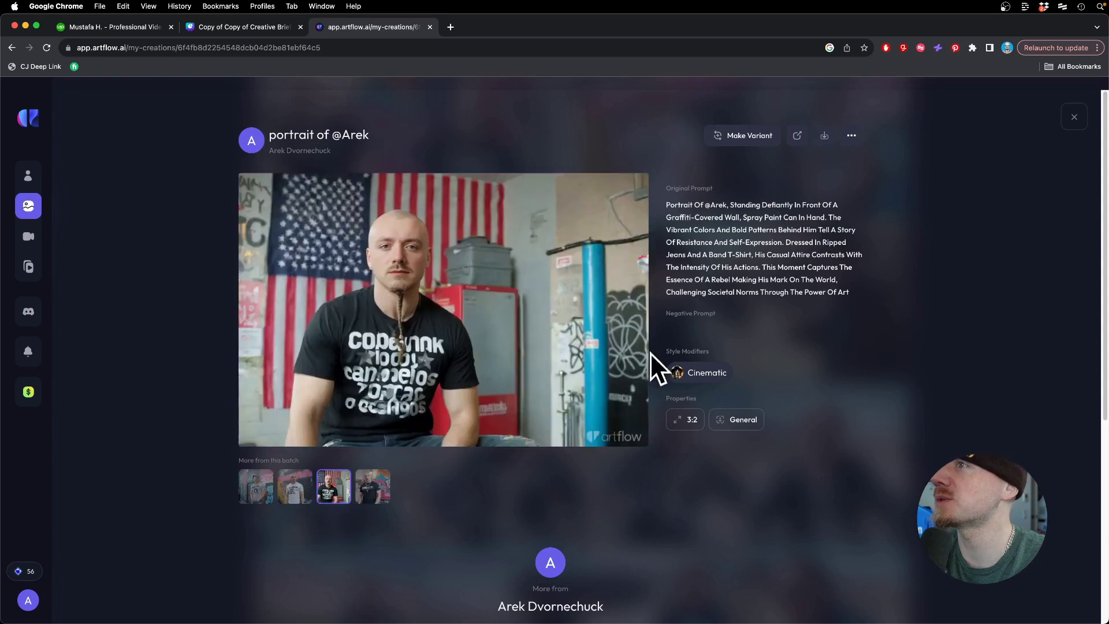
key(Right)
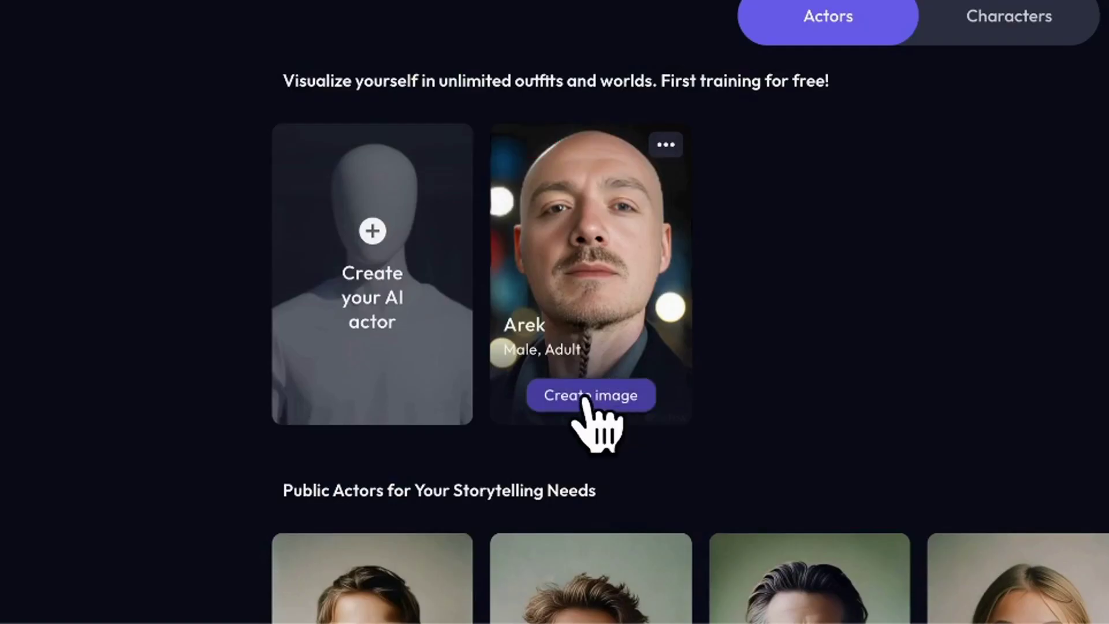
click(586, 400)
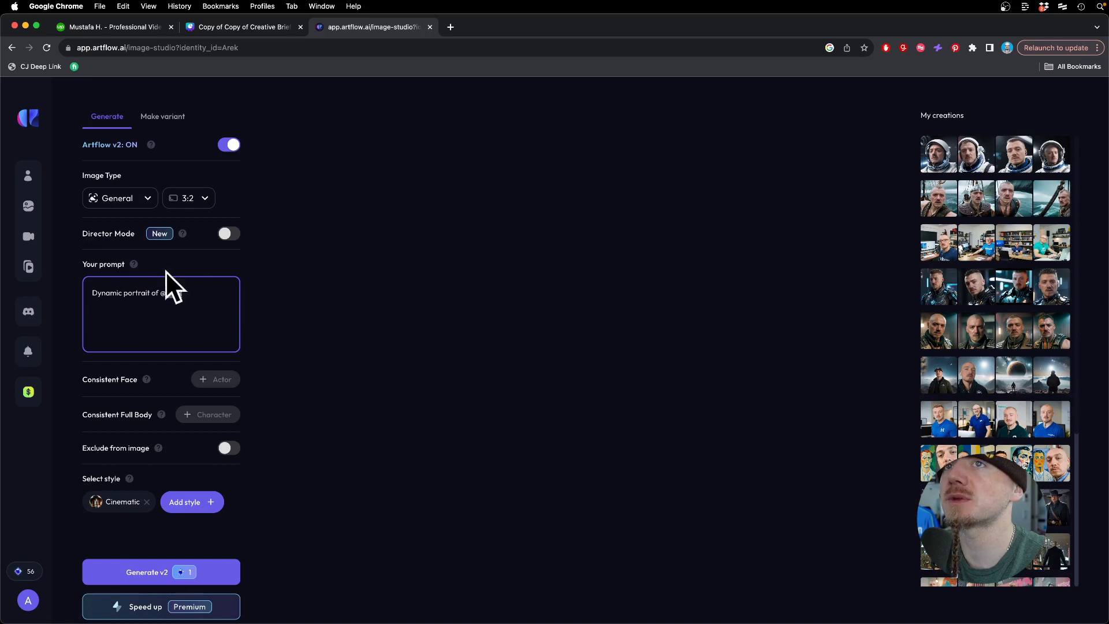
scroll(178, 390, down, 1)
- Bring up the Add style picker under Select style to browse styles
click(193, 482)
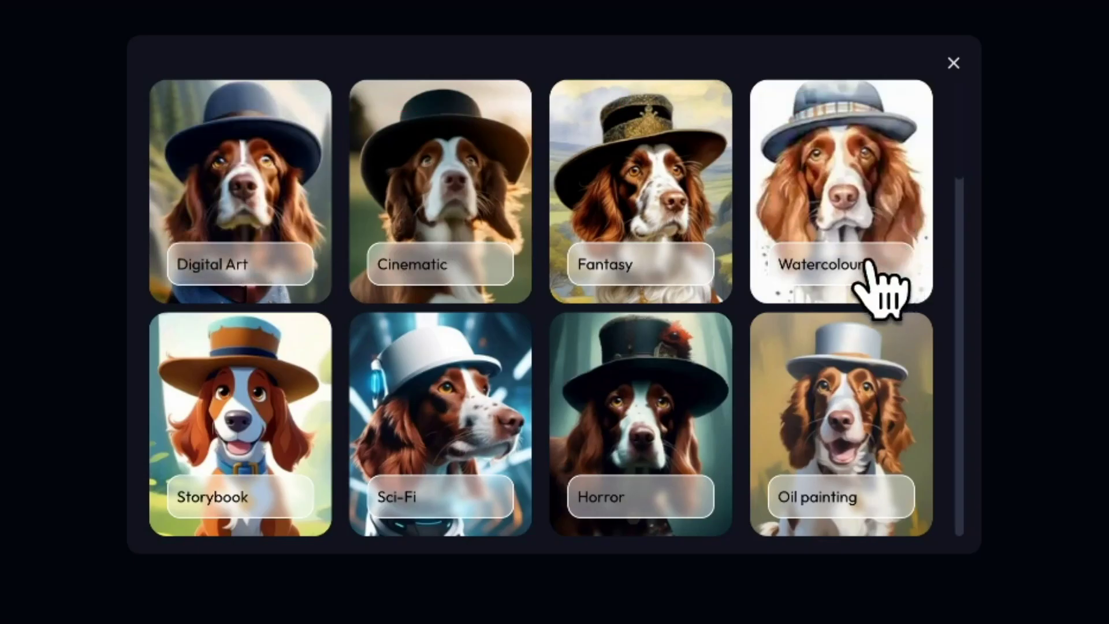
scroll(784, 312, down, 1)
scroll(596, 414, up, 1)
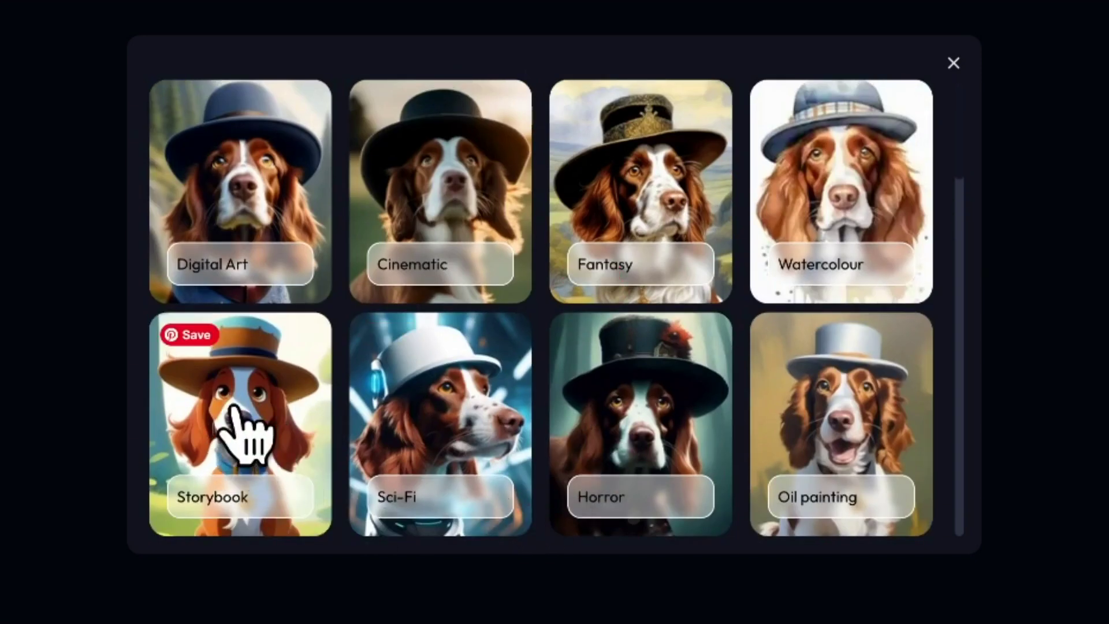
scroll(737, 494, down, 4)
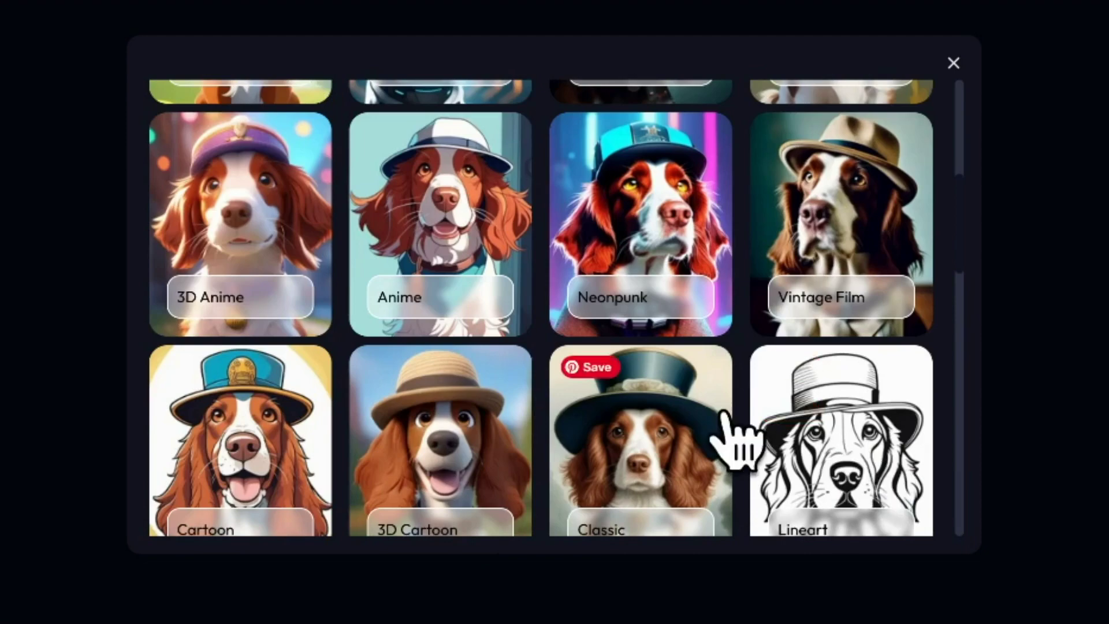
scroll(733, 438, down, 1)
scroll(409, 441, down, 2)
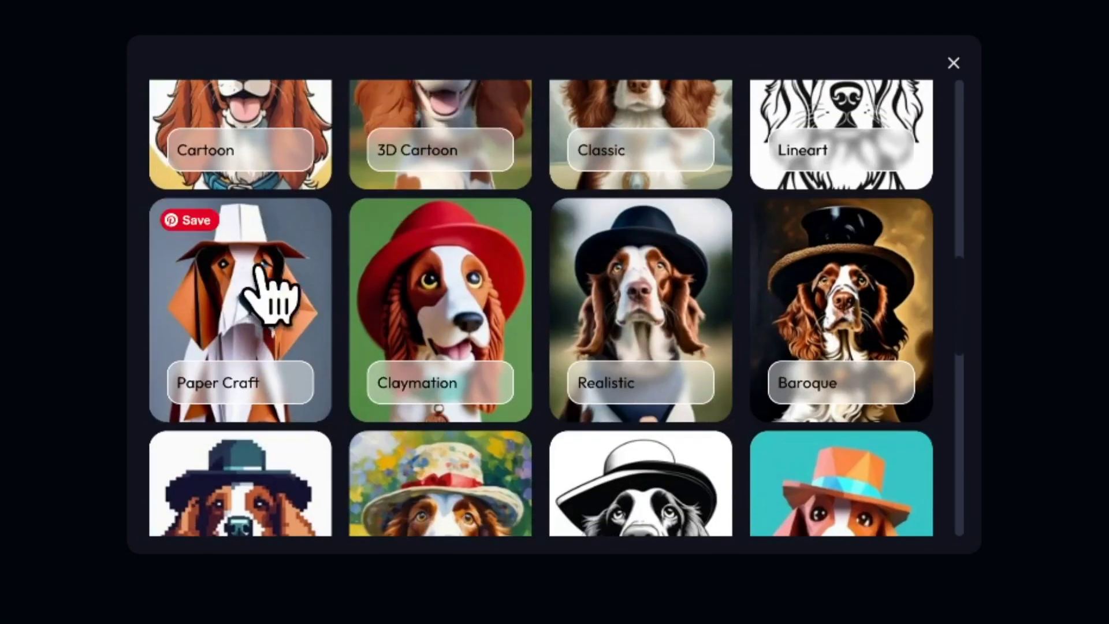
scroll(841, 384, down, 3)
scroll(655, 391, down, 1)
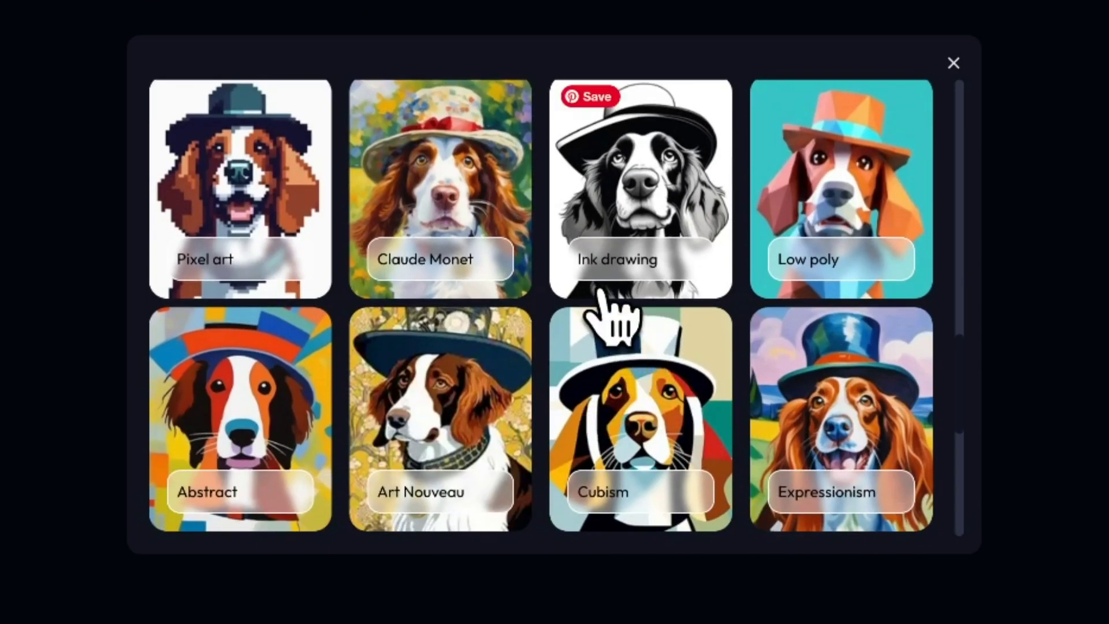
scroll(651, 330, down, 3)
scroll(639, 376, down, 1)
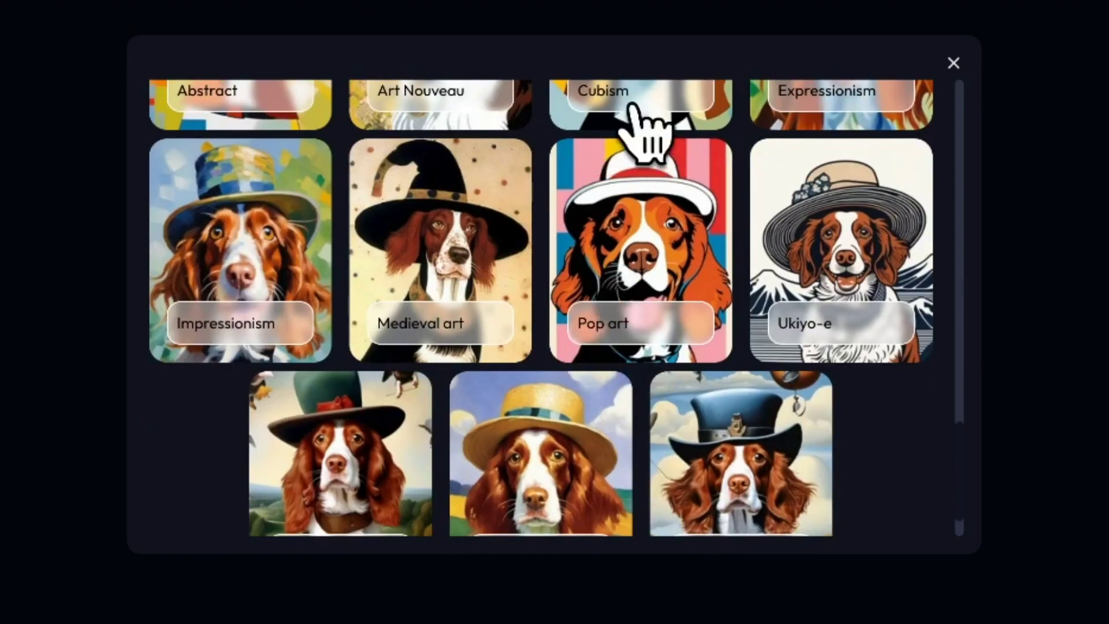
scroll(408, 359, down, 1)
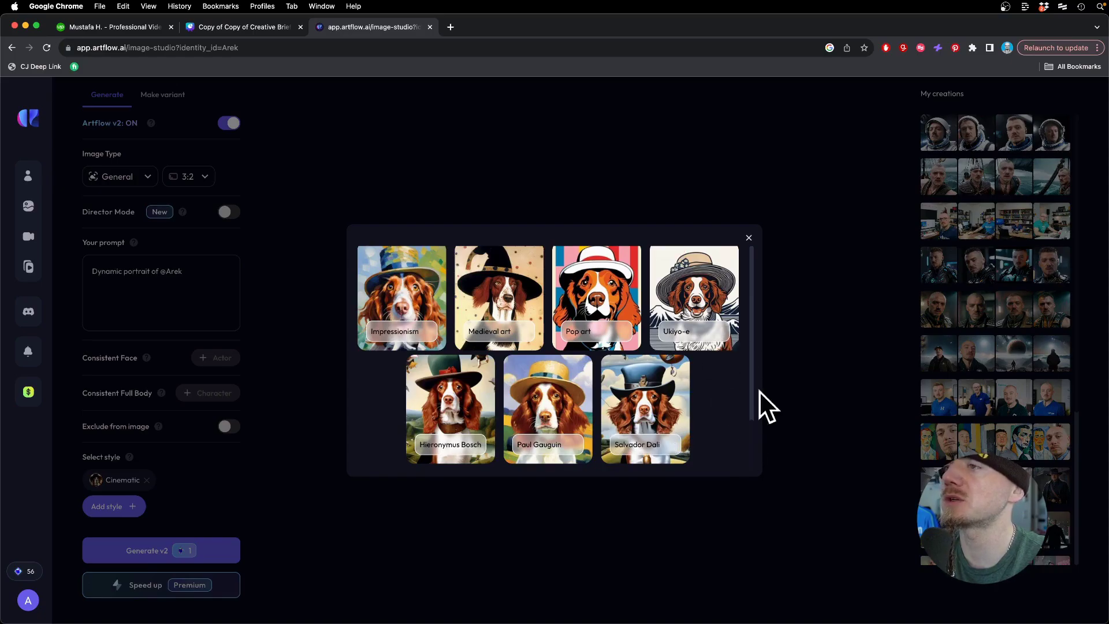
- Dismiss the style picker without adding a style, leaving only Cinematic selected
click(750, 236)
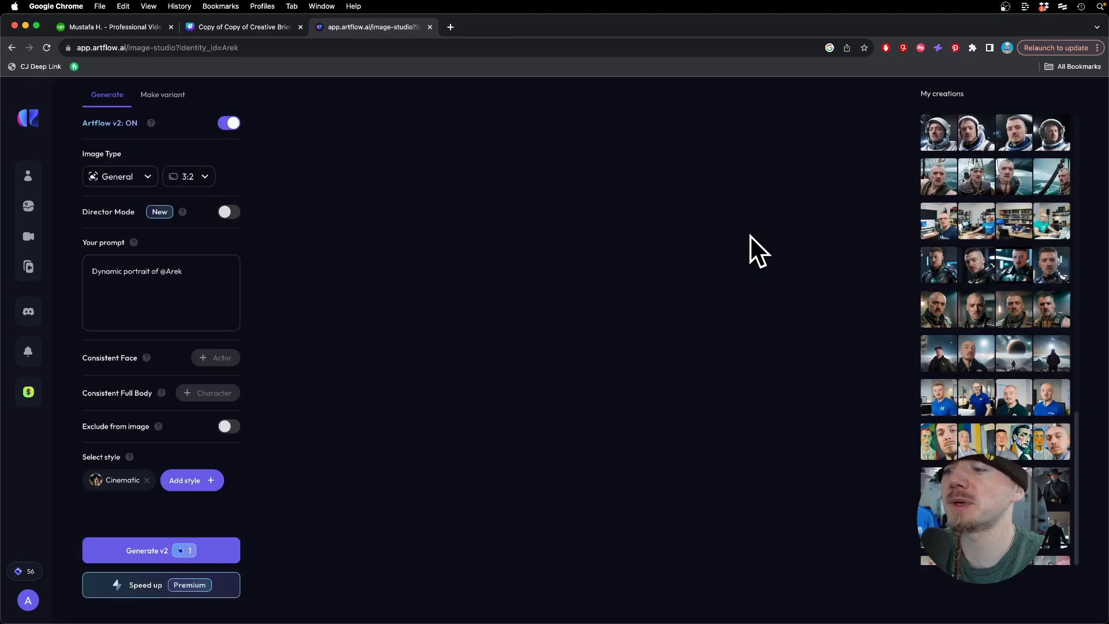